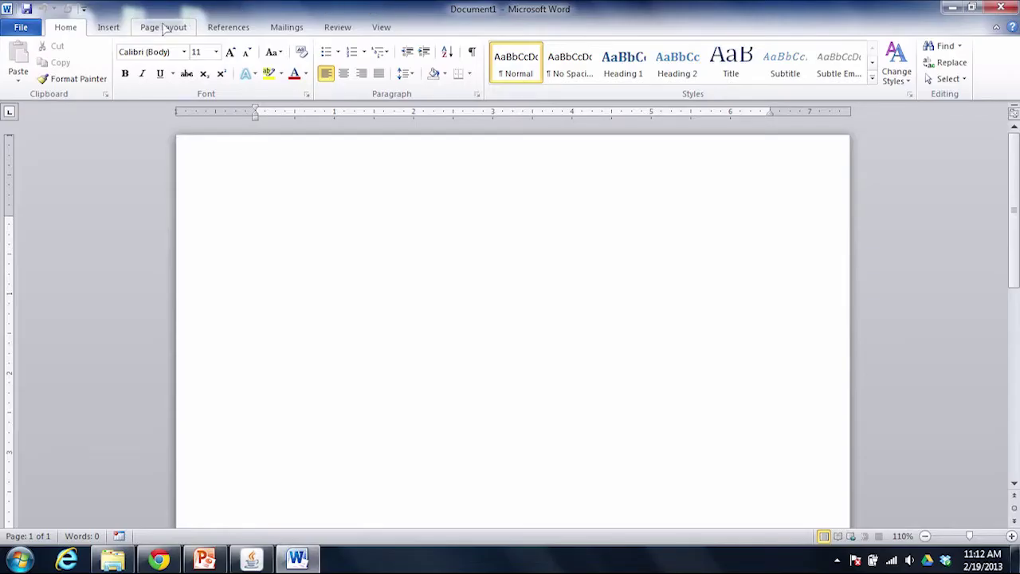
Step: Apply the Wide margins preset to the blank document and set its page color to a light blue theme color
left_click(164, 28)
left_click(112, 73)
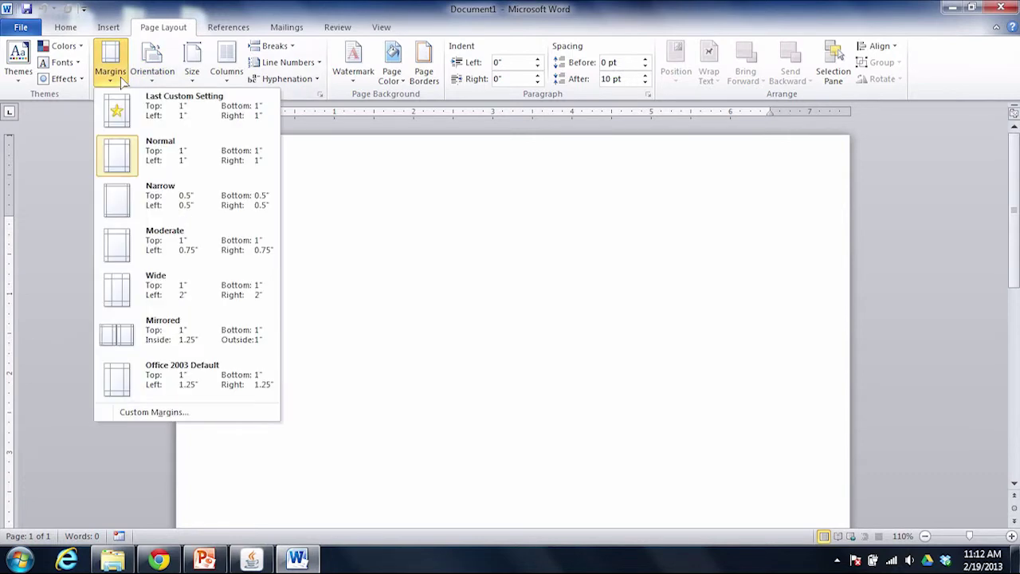
left_click(149, 281)
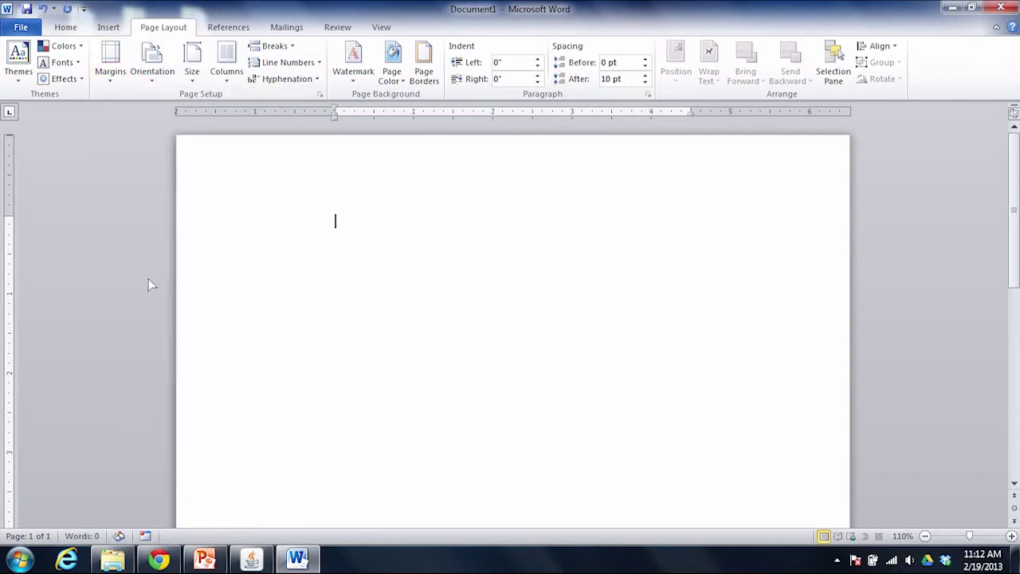
left_click(391, 70)
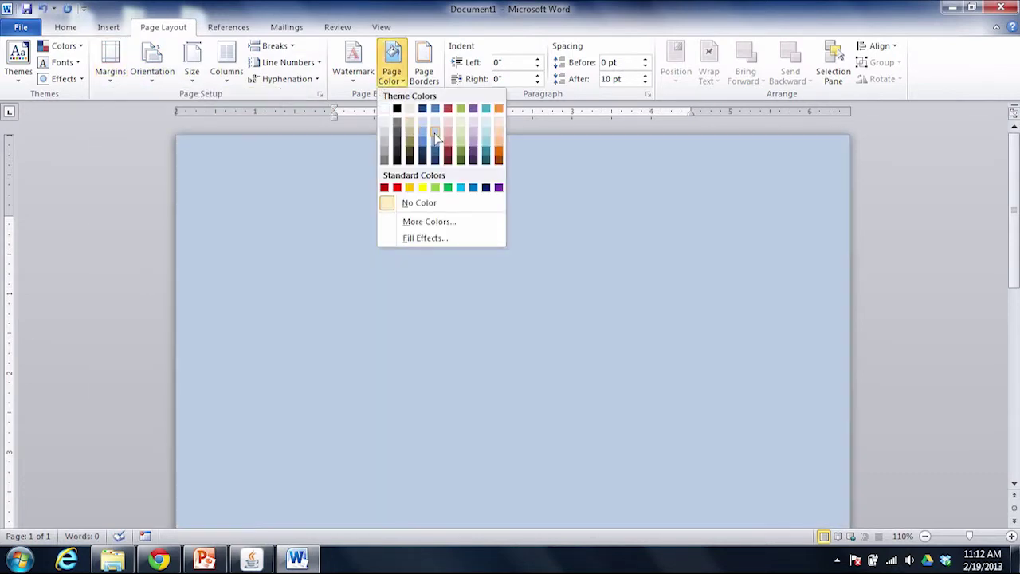
left_click(436, 134)
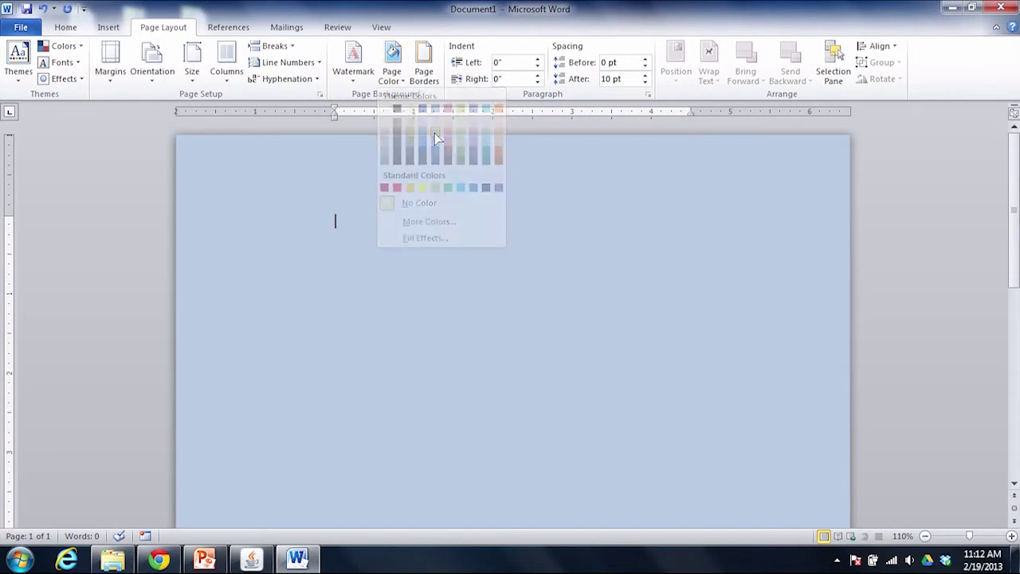
Step: Modify the Normal style to use Times New Roman at 14 pt
left_click(67, 29)
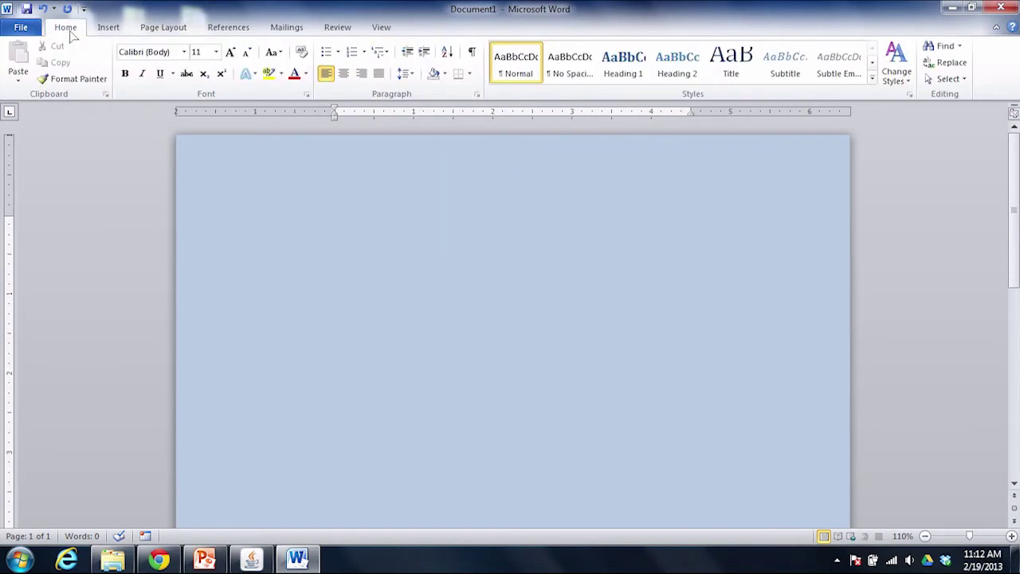
right_click(519, 71)
left_click(530, 91)
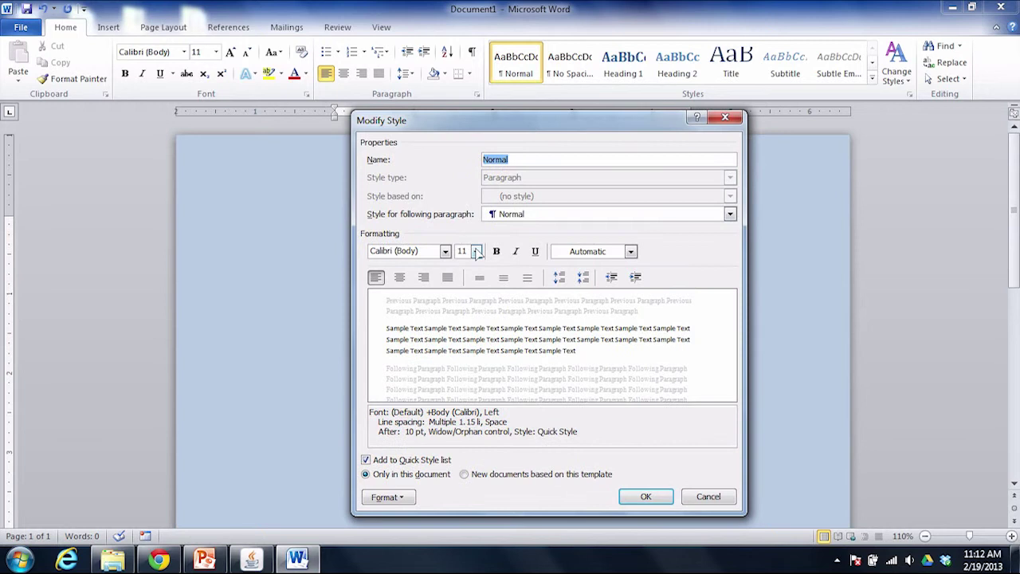
left_click(446, 251)
left_click(434, 301)
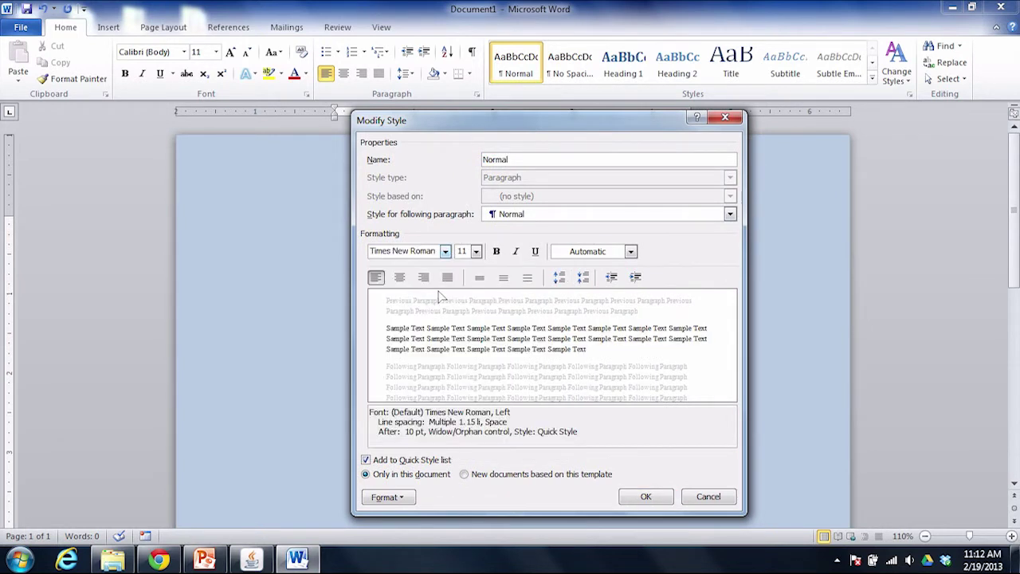
left_click(476, 251)
left_click(467, 316)
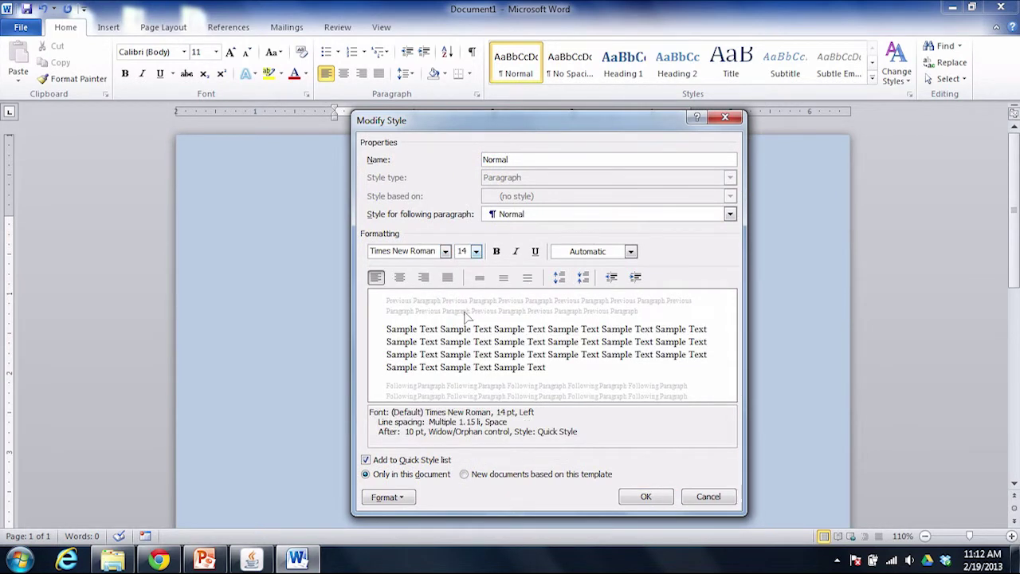
left_click(646, 498)
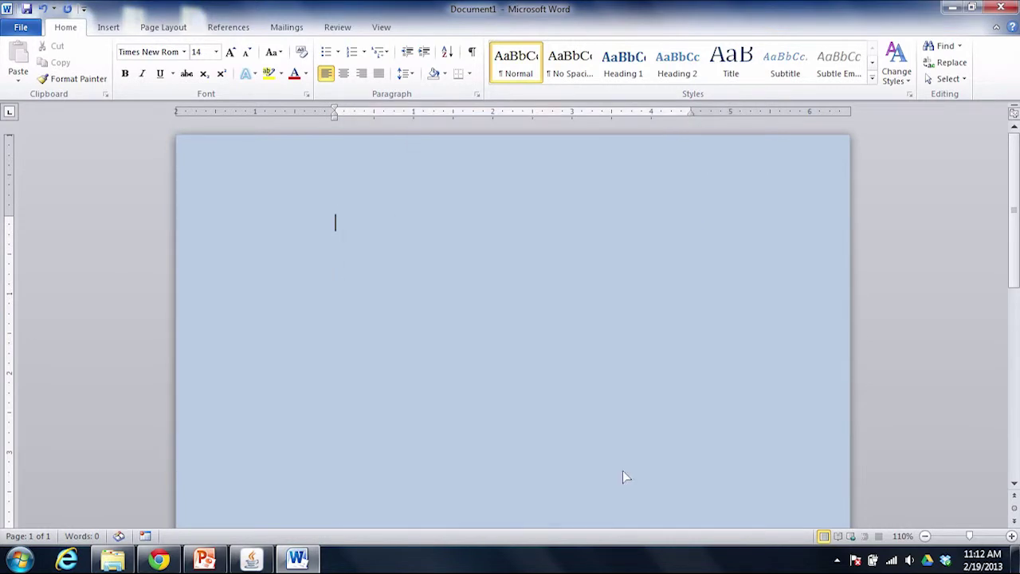
Step: Save the document to the Desktop as a Word Macro-Enabled Template (*.dotm) named "Test Template"
left_click(22, 28)
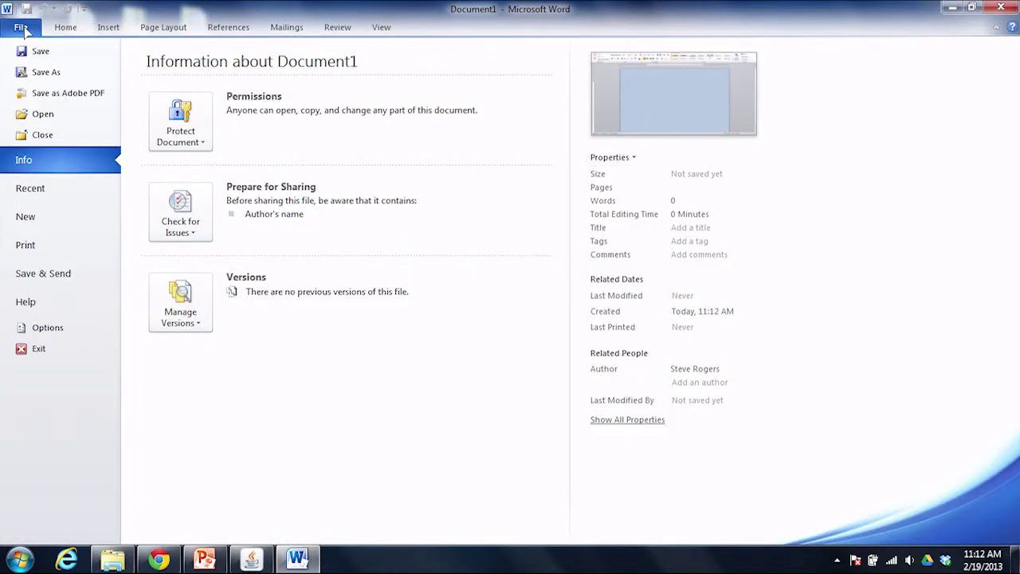
left_click(45, 72)
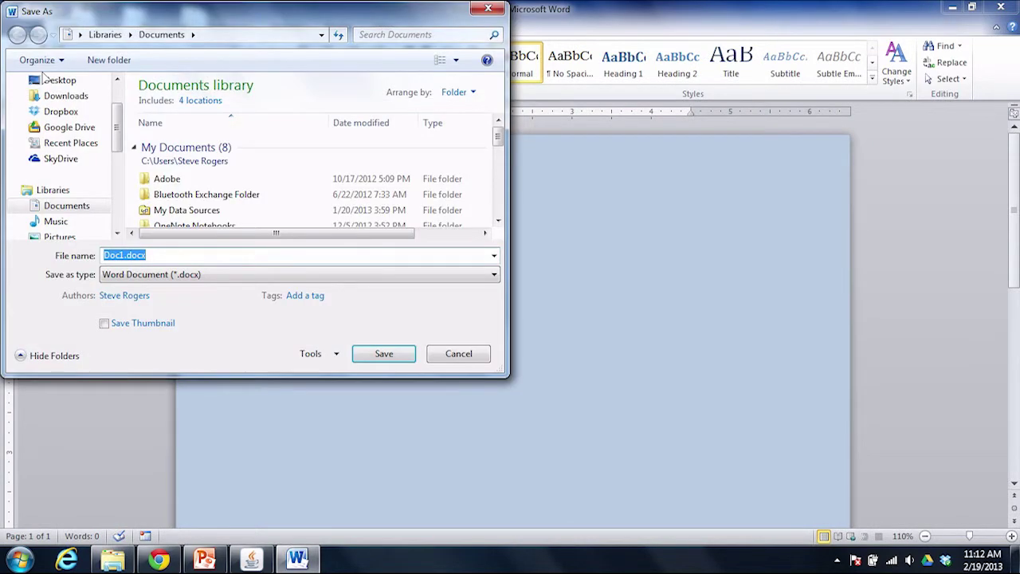
left_click(46, 77)
left_click(178, 276)
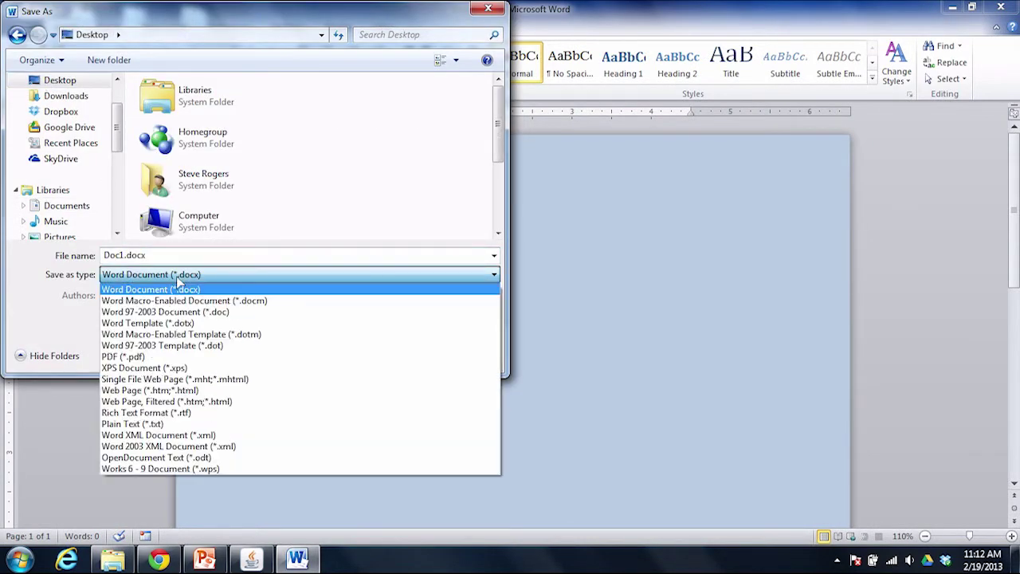
left_click(182, 335)
left_click(120, 256)
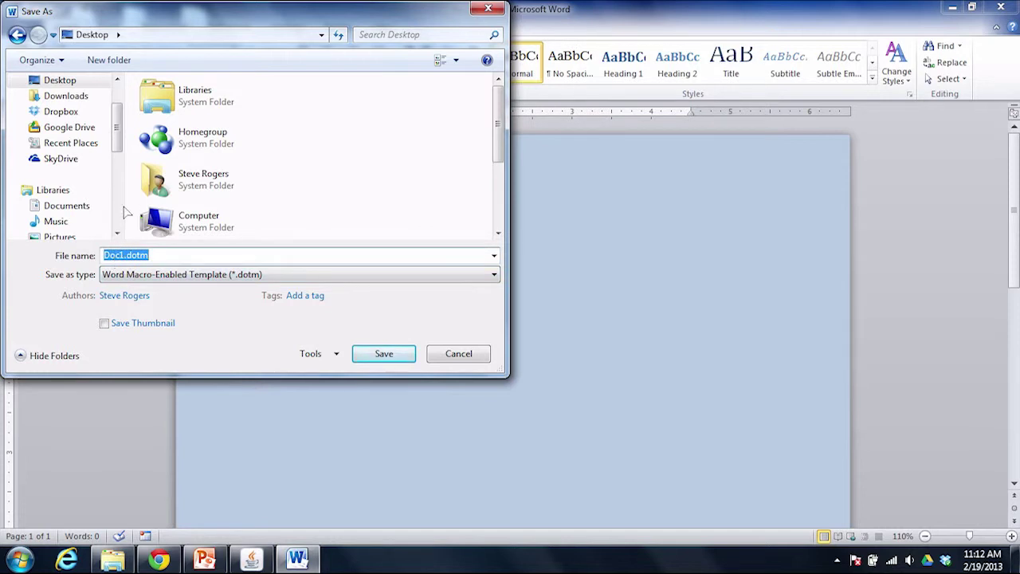
type("Test Template")
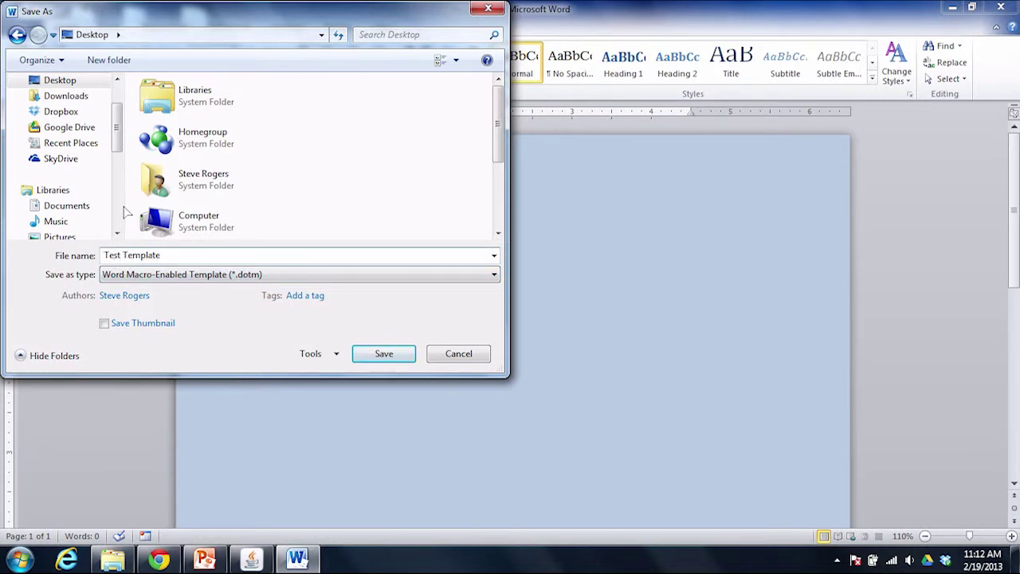
key("Return")
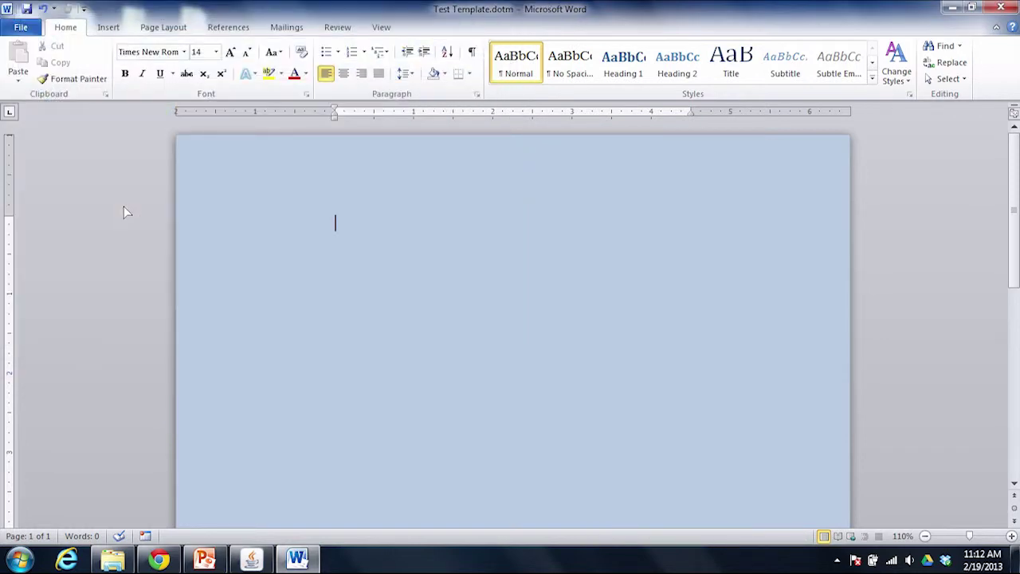
Step: Close the template and create a new document from Test Template.dotm on the desktop
left_click(1002, 7)
left_click(372, 39)
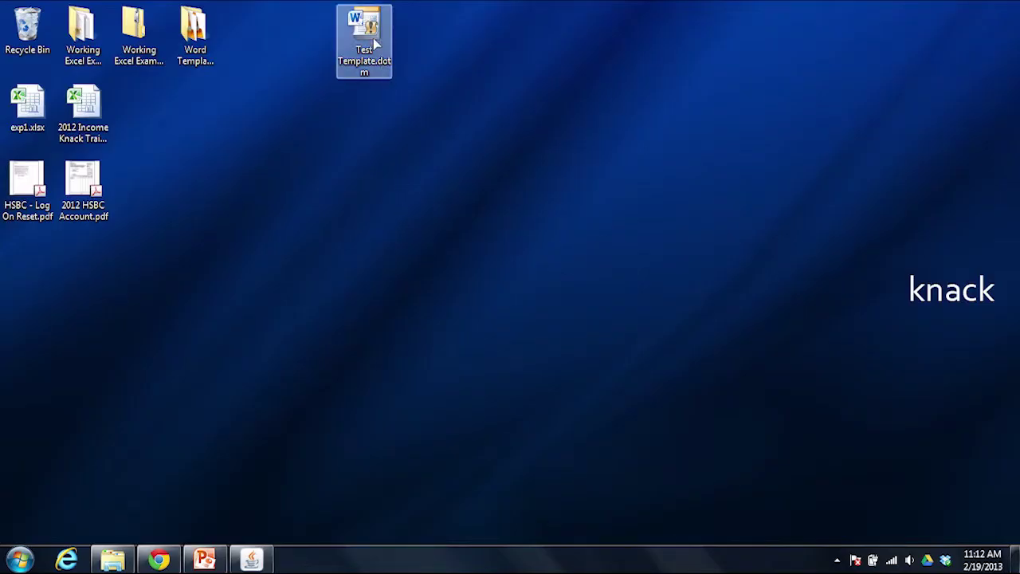
double_click(372, 39)
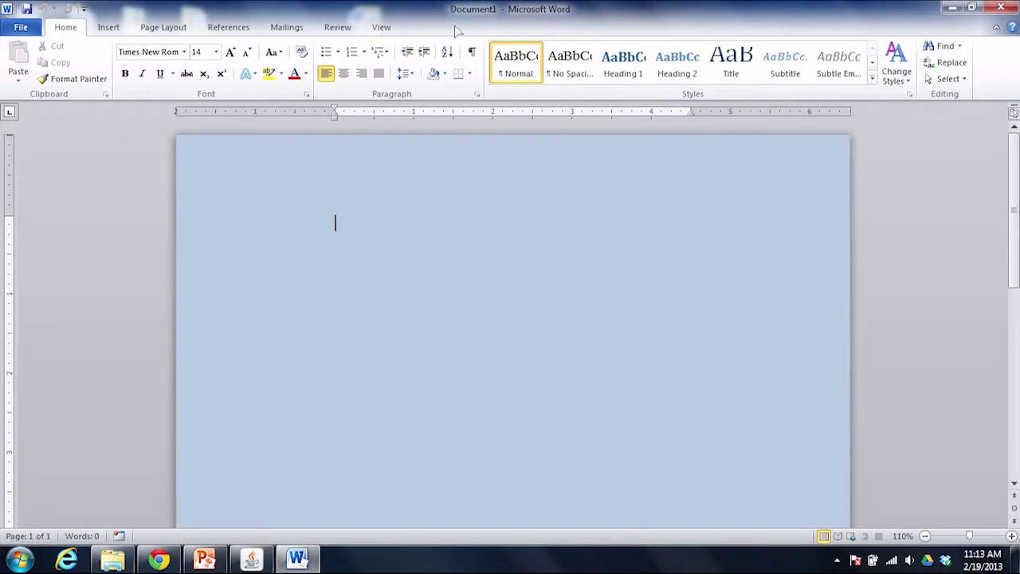
Step: Open the Test Template.dotm file itself from the Desktop folder within Word, then close it
left_click(20, 33)
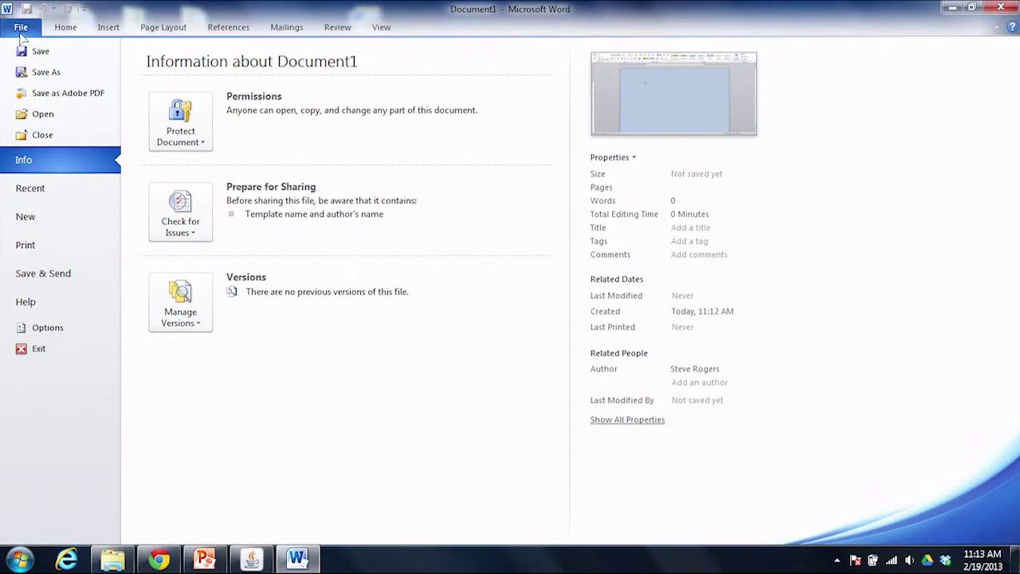
left_click(42, 114)
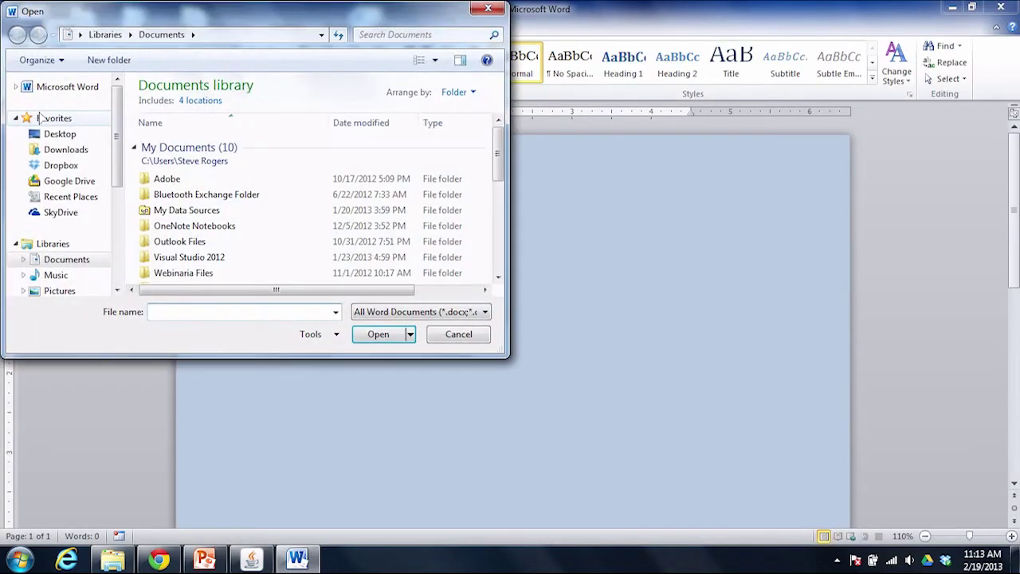
left_click(58, 134)
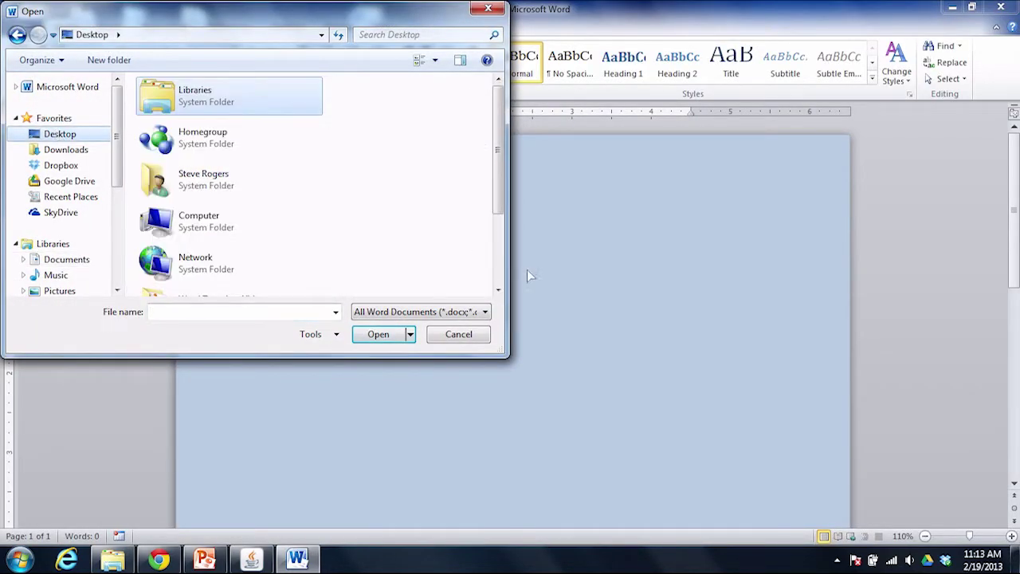
scroll(263, 224, "down", 3)
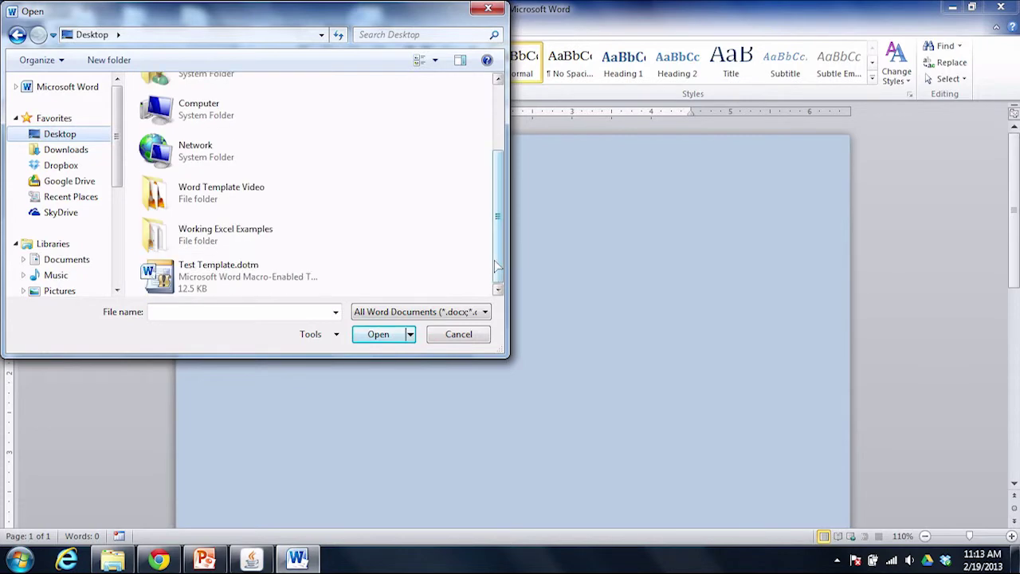
double_click(241, 273)
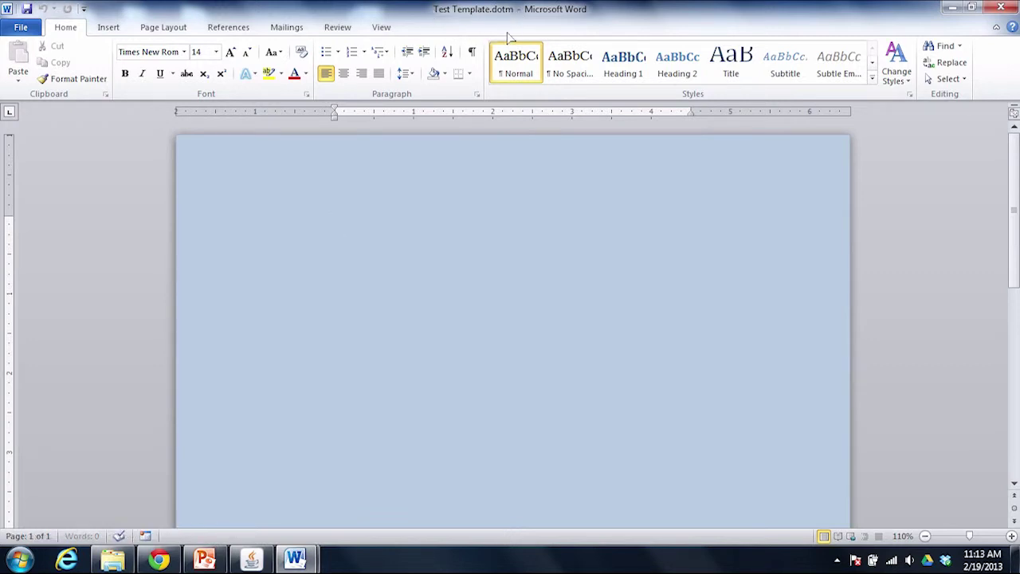
left_click(1006, 8)
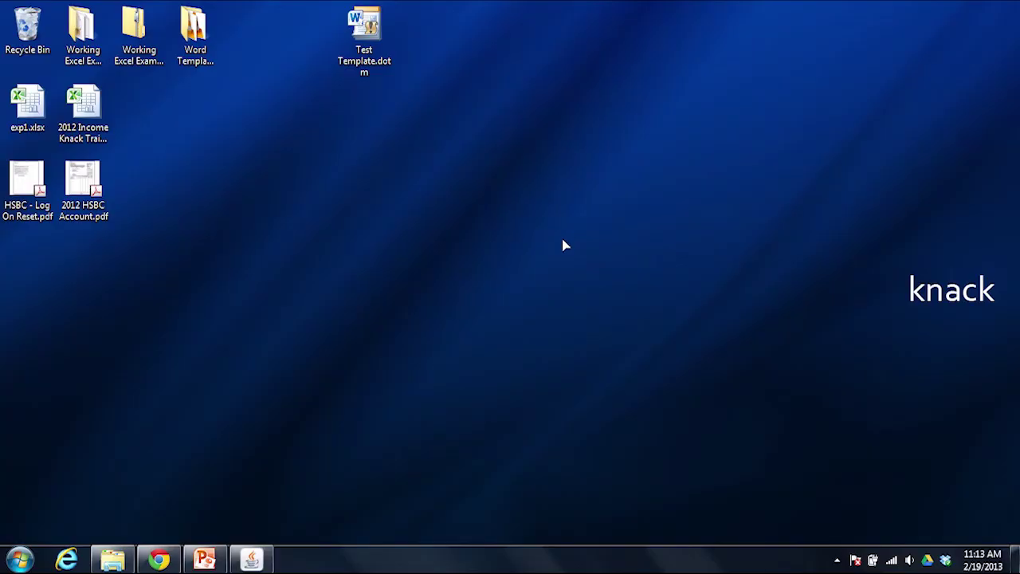
Step: Open the AppData folder of the current user's profile under c:\users
key("super")
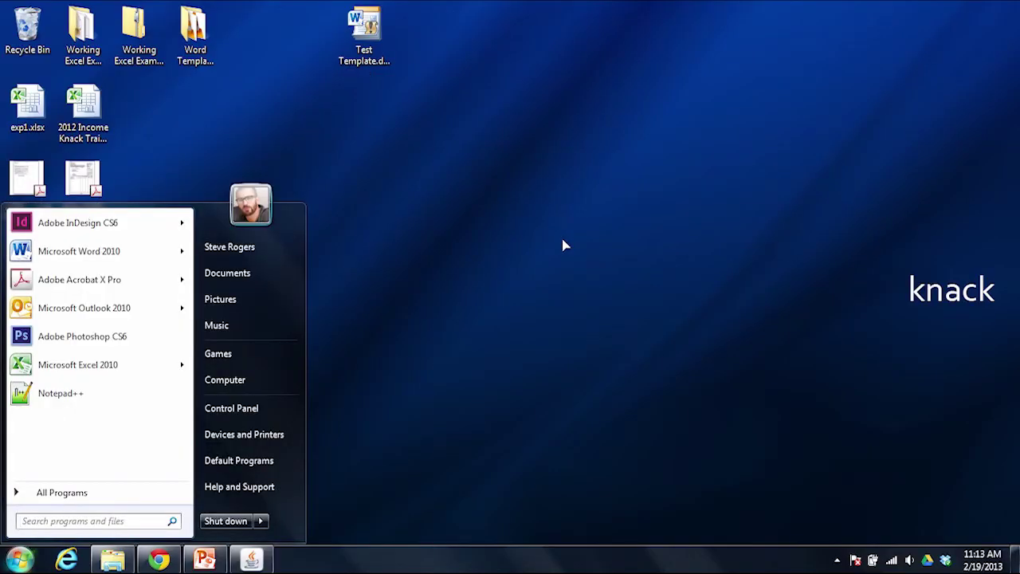
type("c:\\")
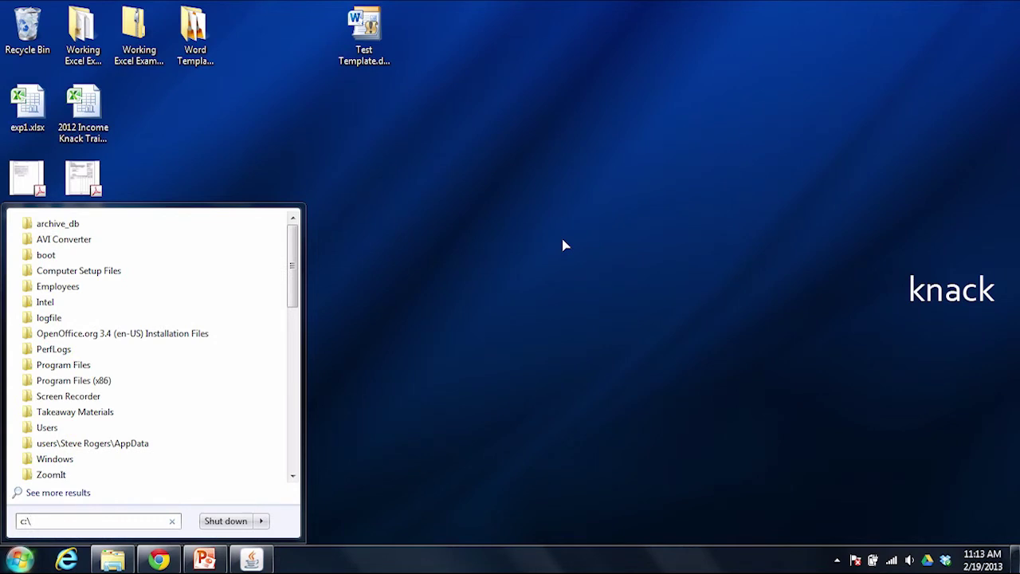
type("users\\steve r")
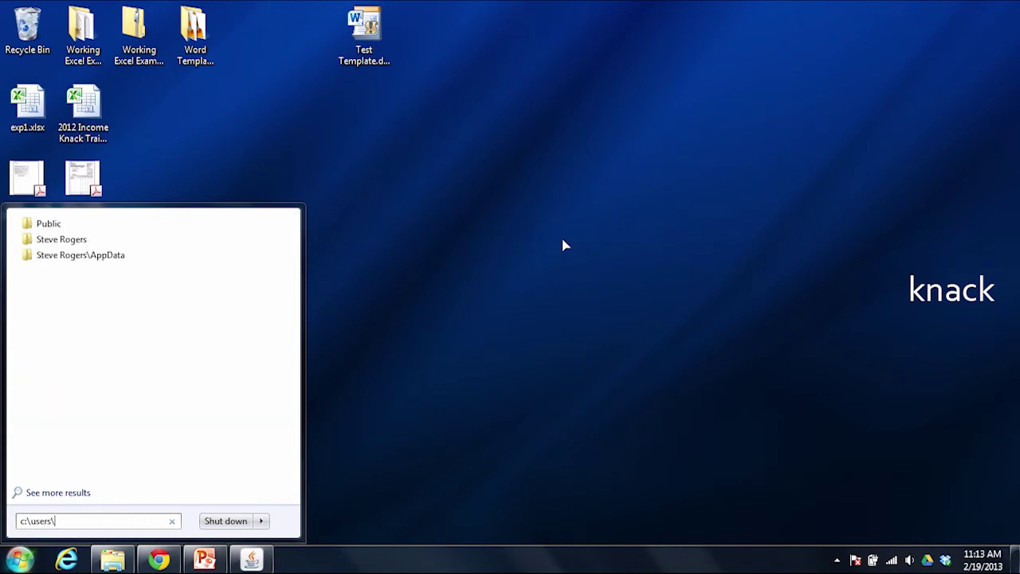
type("oger")
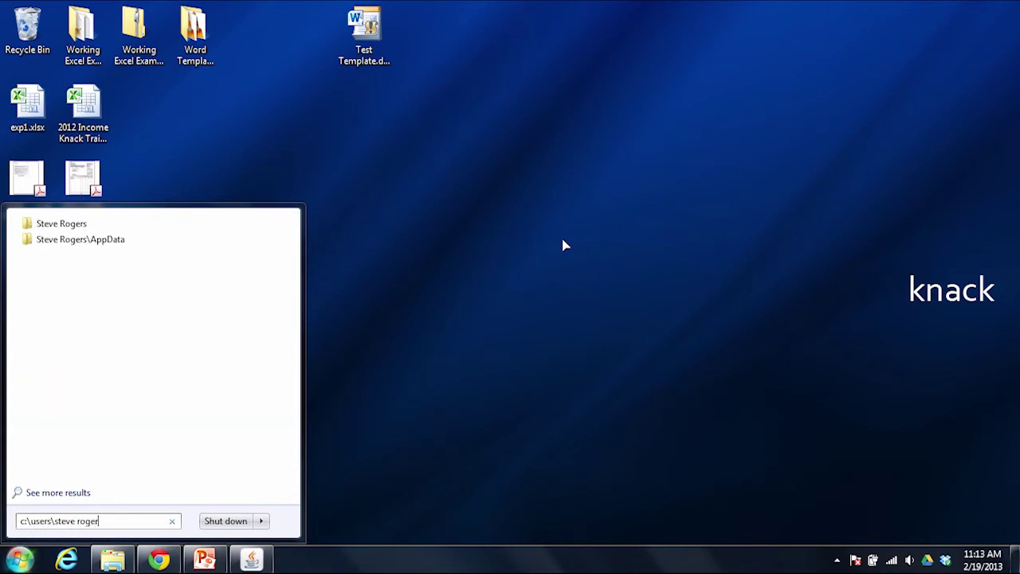
type("s\\appdata")
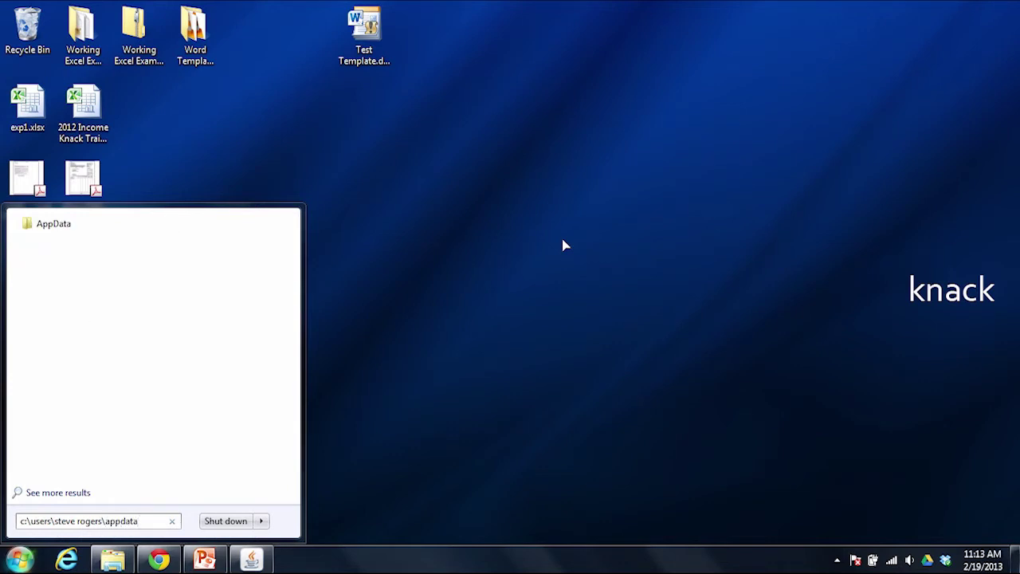
key("Return")
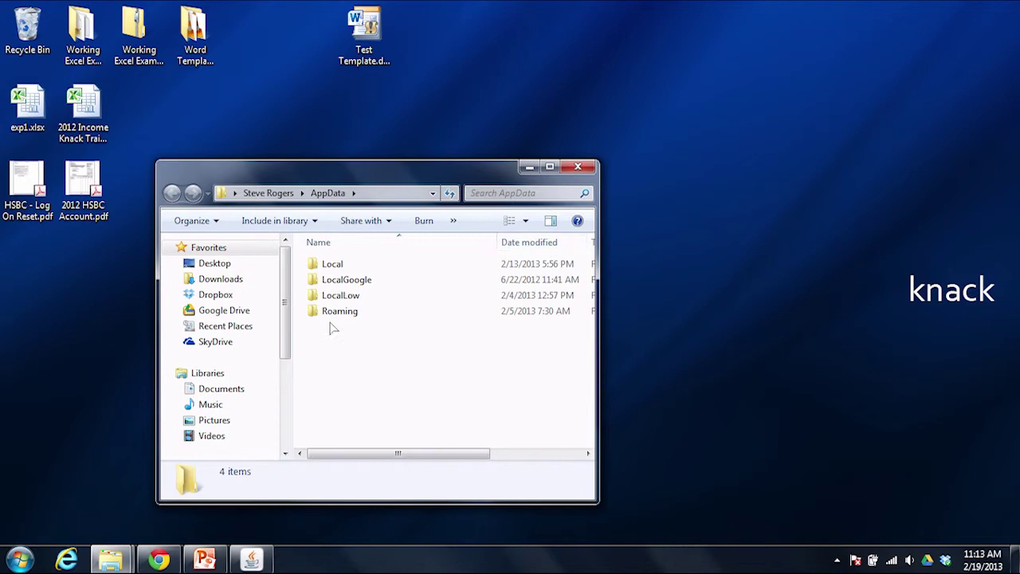
Step: Browse from AppData to the Roaming\Microsoft\Templates folder
double_click(342, 315)
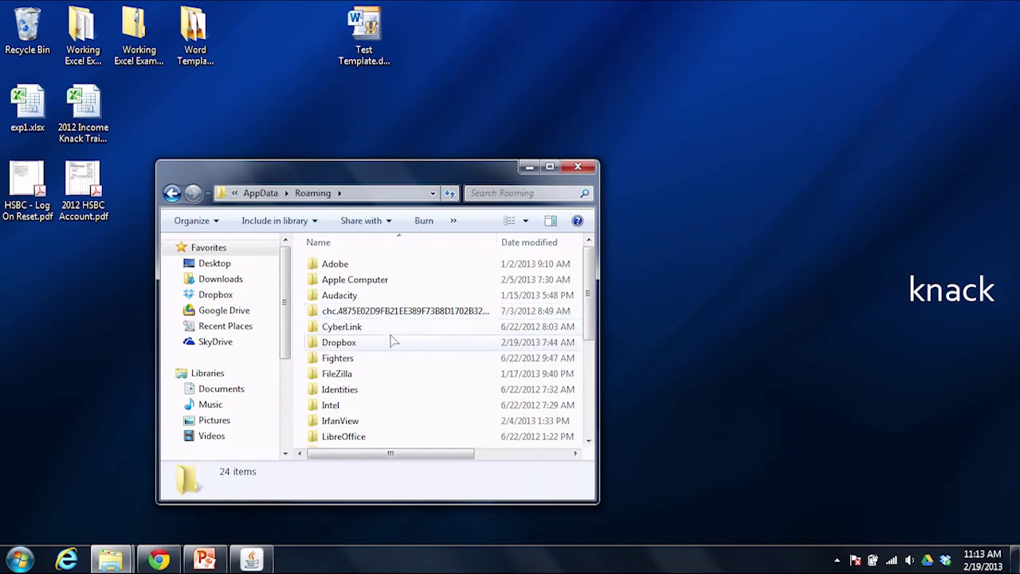
scroll(391, 342, "down", 1)
scroll(392, 343, "down", 2)
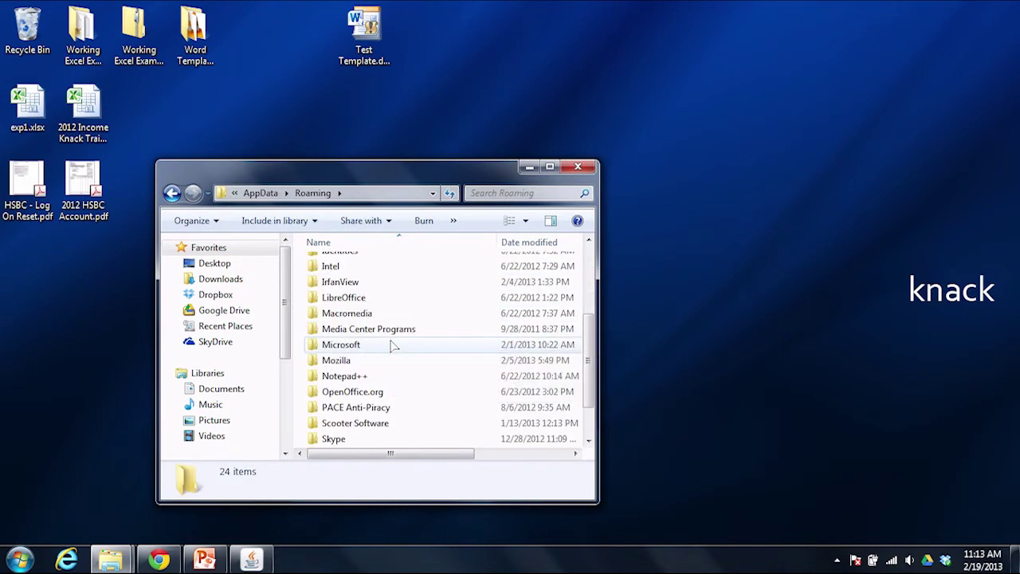
double_click(392, 344)
scroll(390, 345, "down", 7)
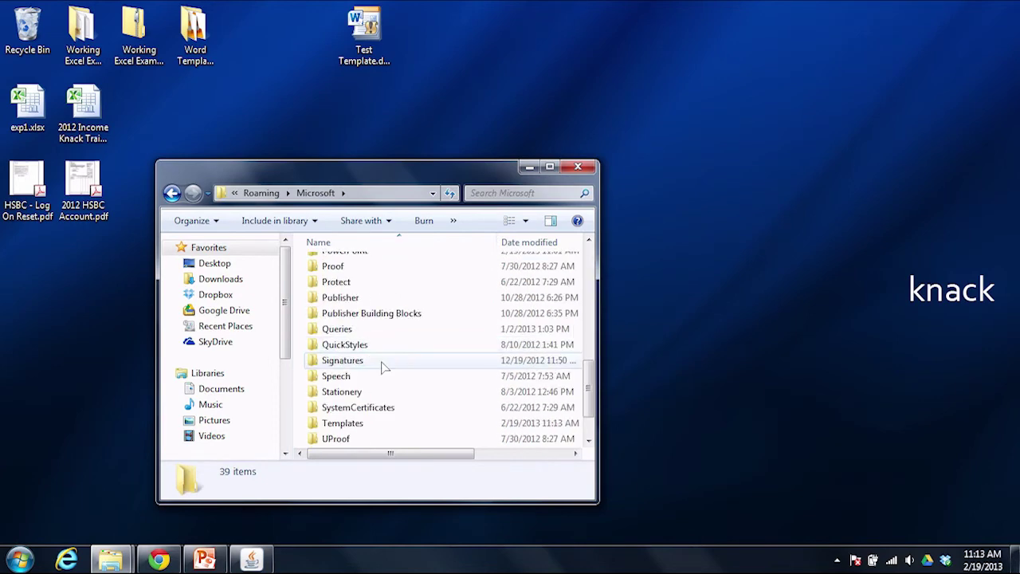
scroll(381, 366, "down", 1)
double_click(359, 377)
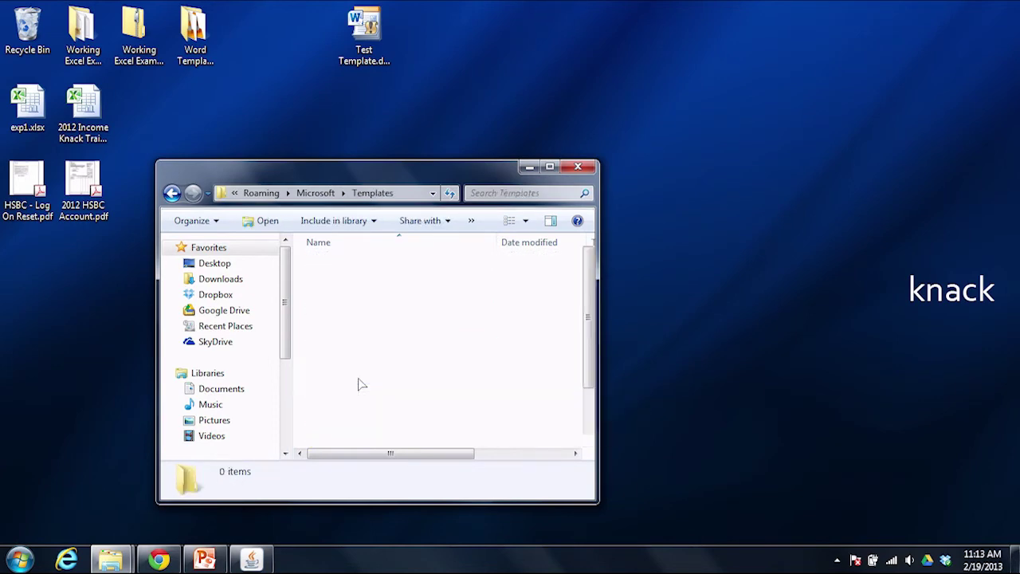
Step: Move the Templates folder window clear of the desktop file and copy Test Template.dotm into that folder
left_click_drag(372, 179, 638, 20)
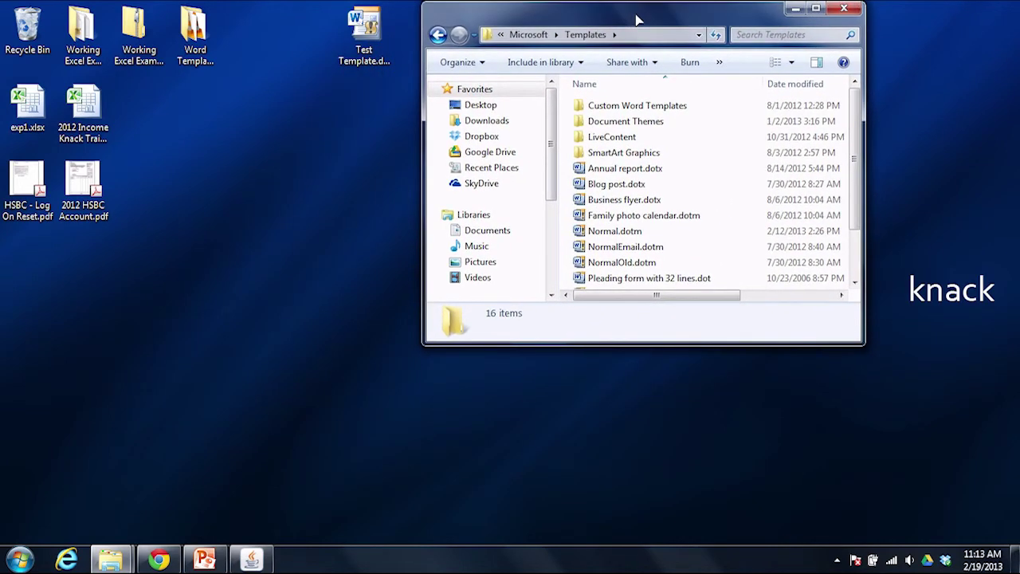
left_click_drag(365, 28, 686, 201)
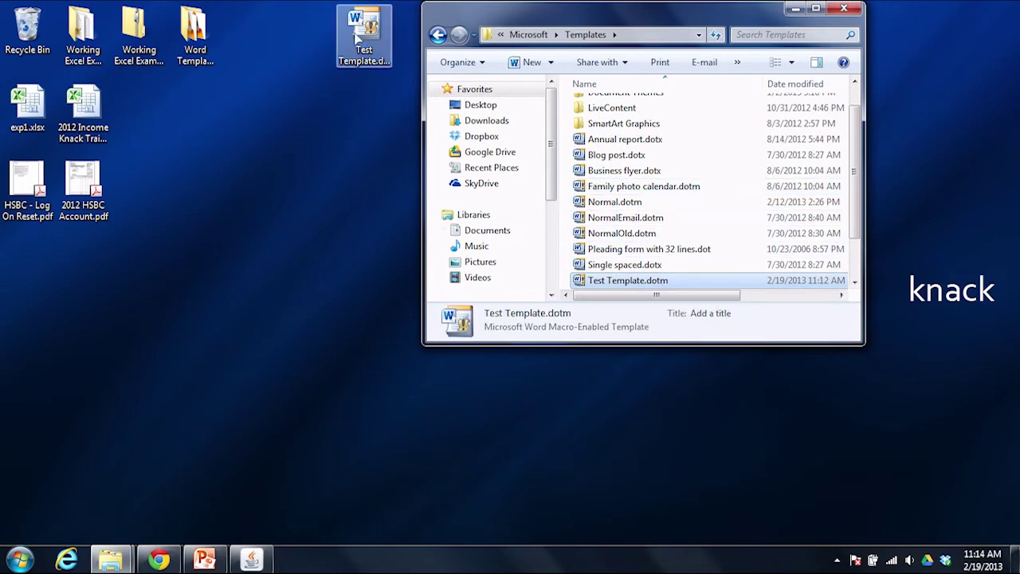
Step: Close the Templates folder window and open a document in Word from the Test Template file on the desktop
left_click(846, 10)
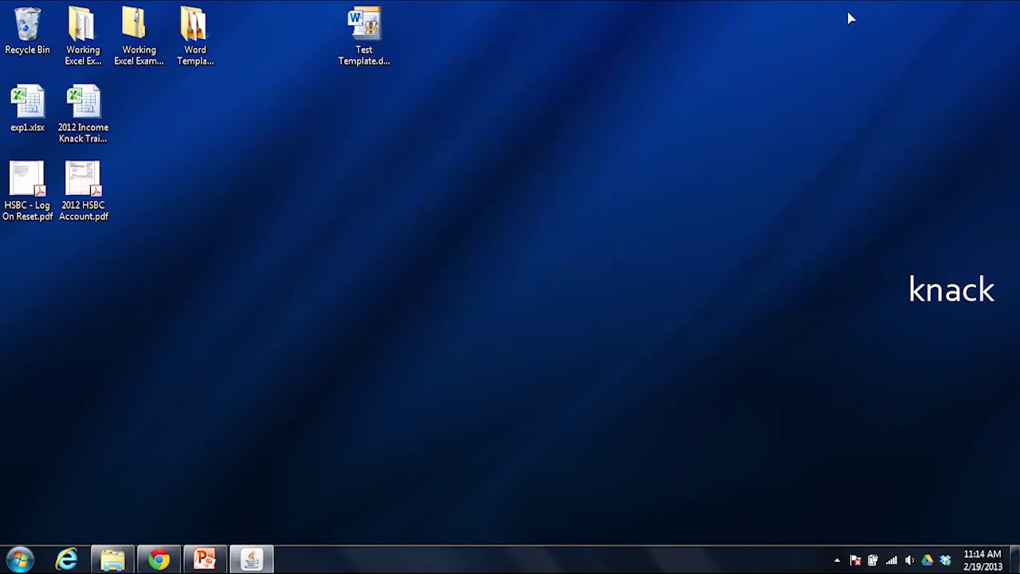
double_click(381, 30)
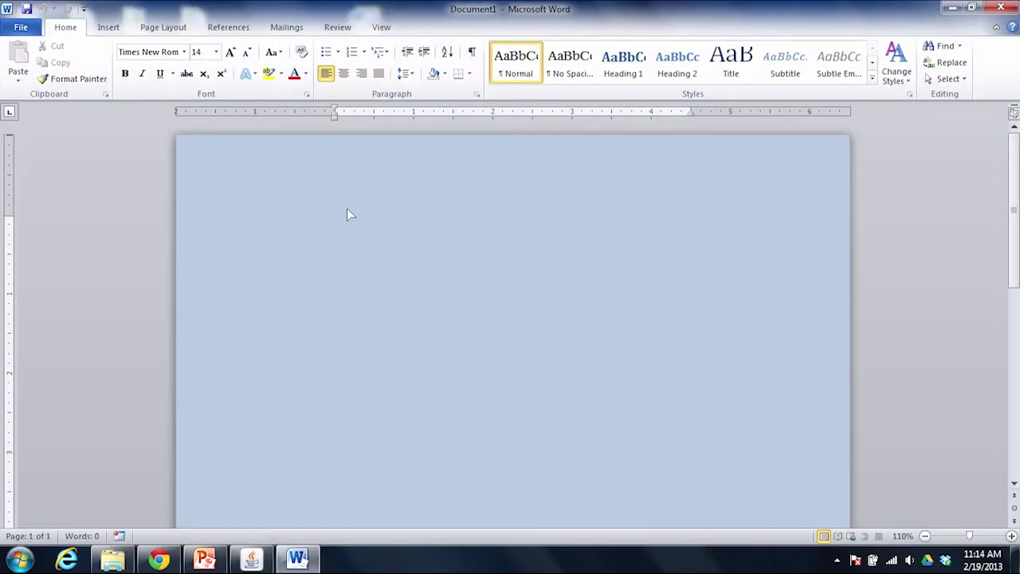
Step: Create a new document from Test Template.dotm in the personal templates, keeping the Document option
left_click(22, 28)
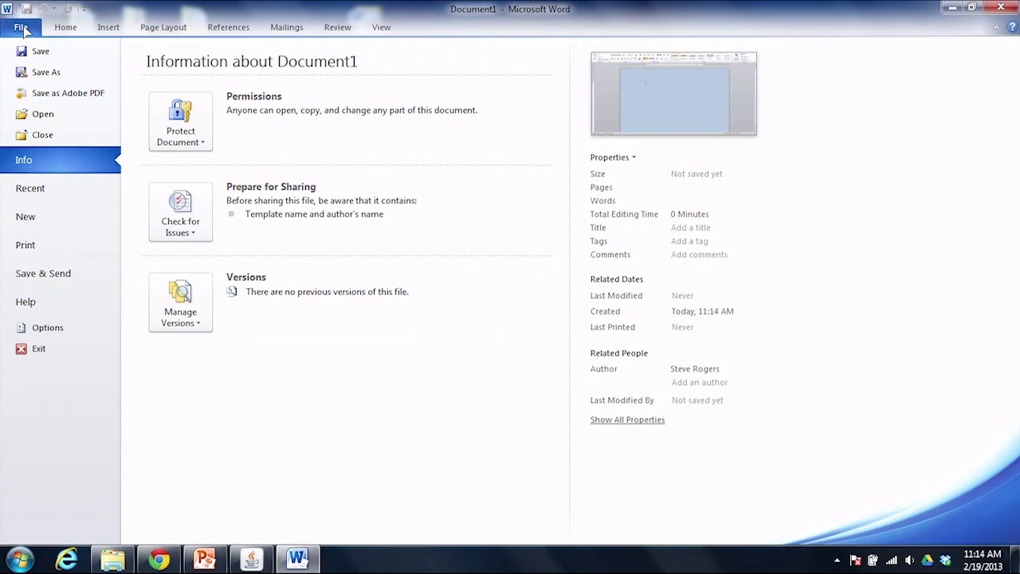
left_click(34, 216)
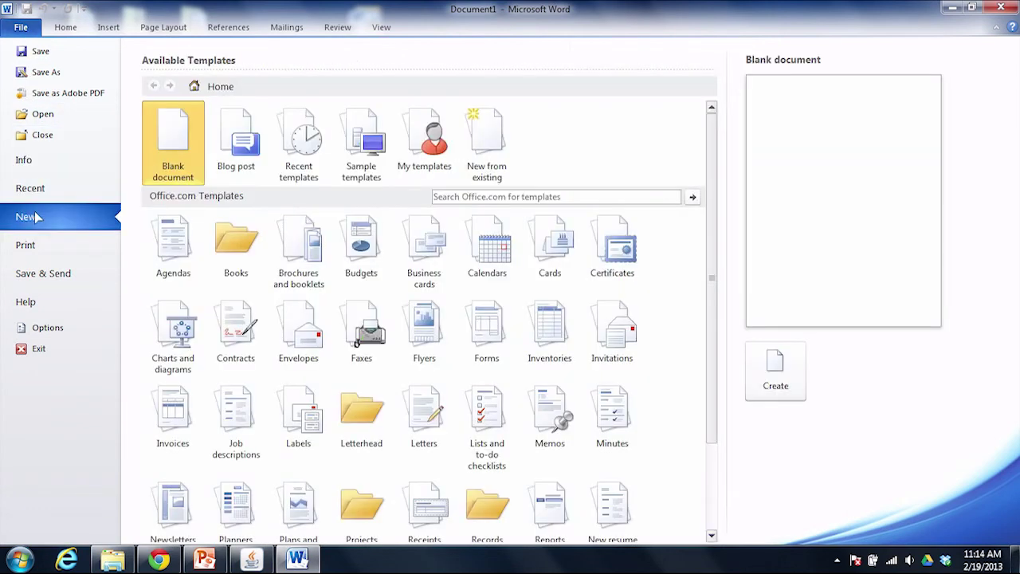
left_click(433, 151)
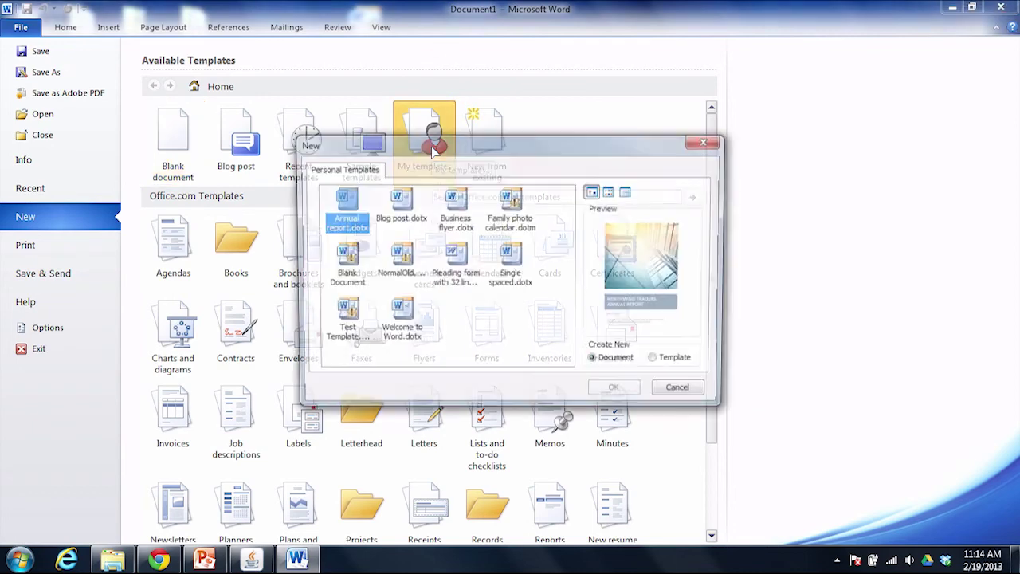
left_click(331, 322)
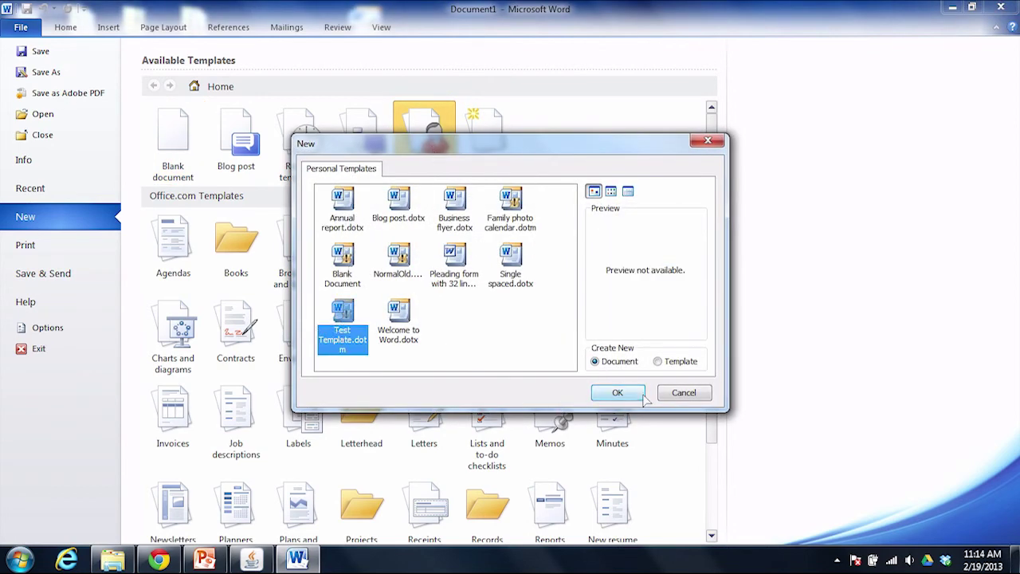
left_click(618, 393)
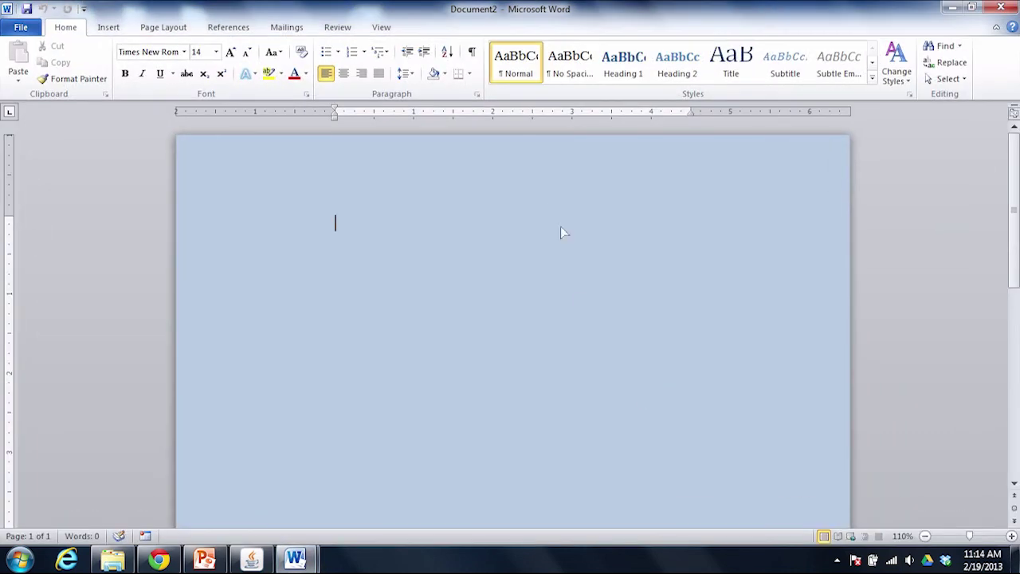